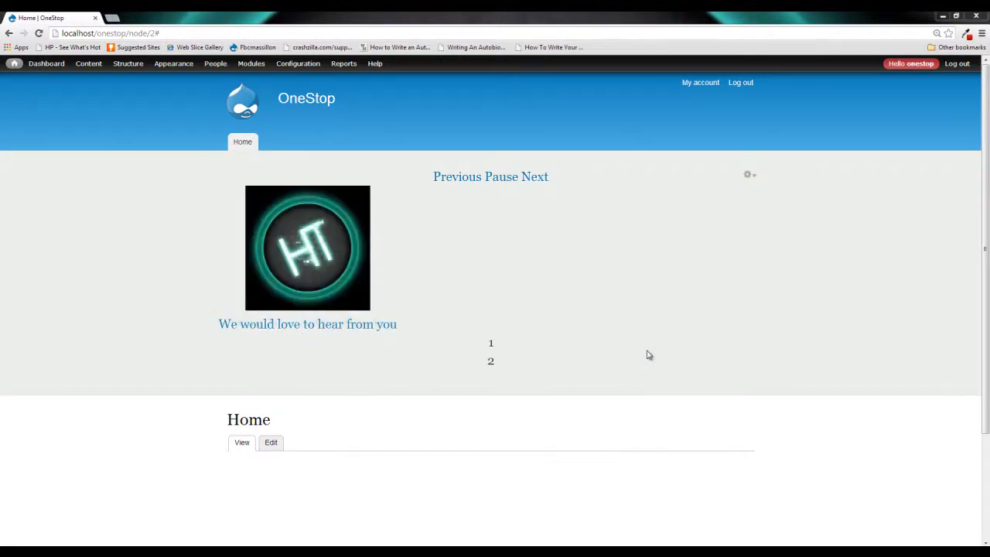
Step: Open the Image styles page from Configuration > Media in the admin toolbar
mouse_move(302, 252)
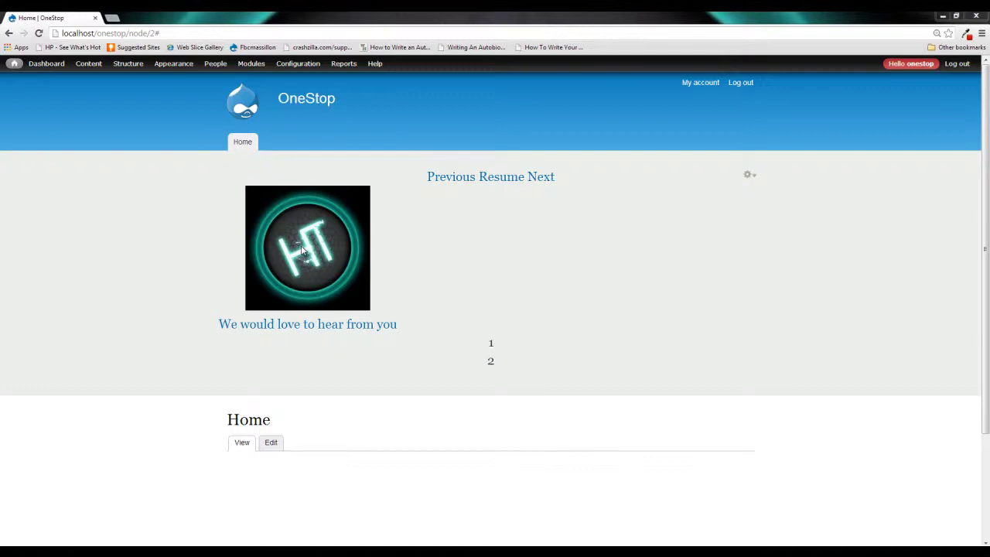
mouse_move(302, 65)
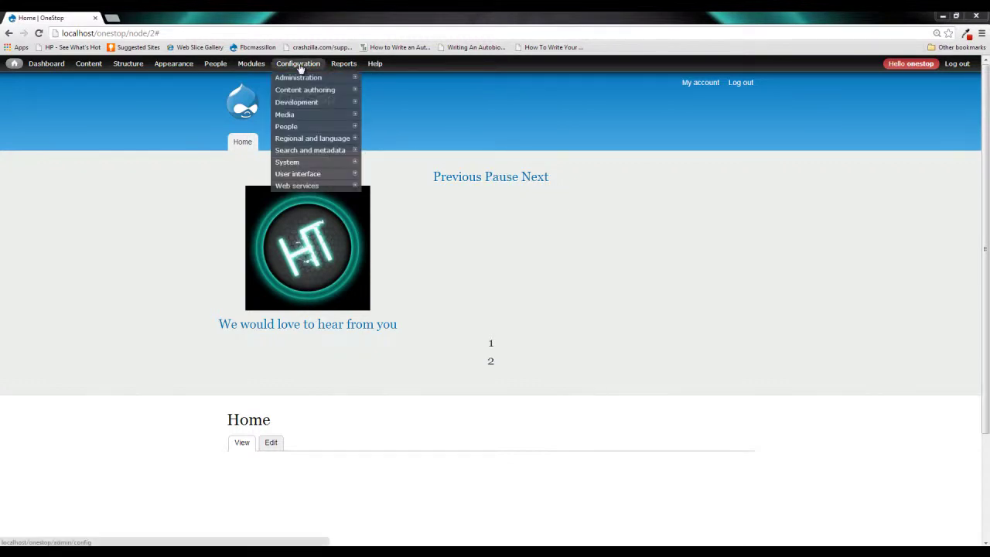
mouse_move(305, 93)
mouse_move(313, 114)
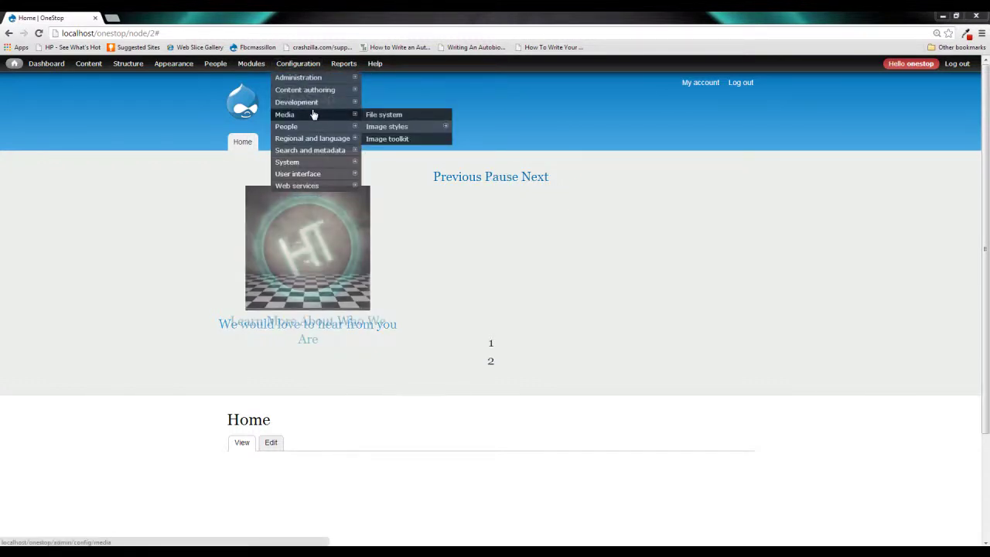
left_click(385, 127)
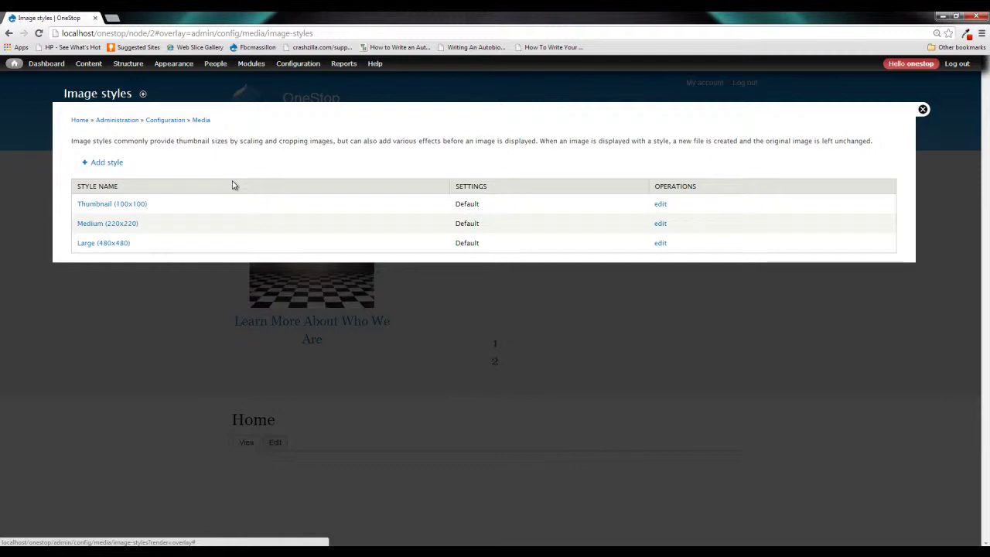
Step: Add a new image style named 'Homepage Slider' and create it
left_click(115, 169)
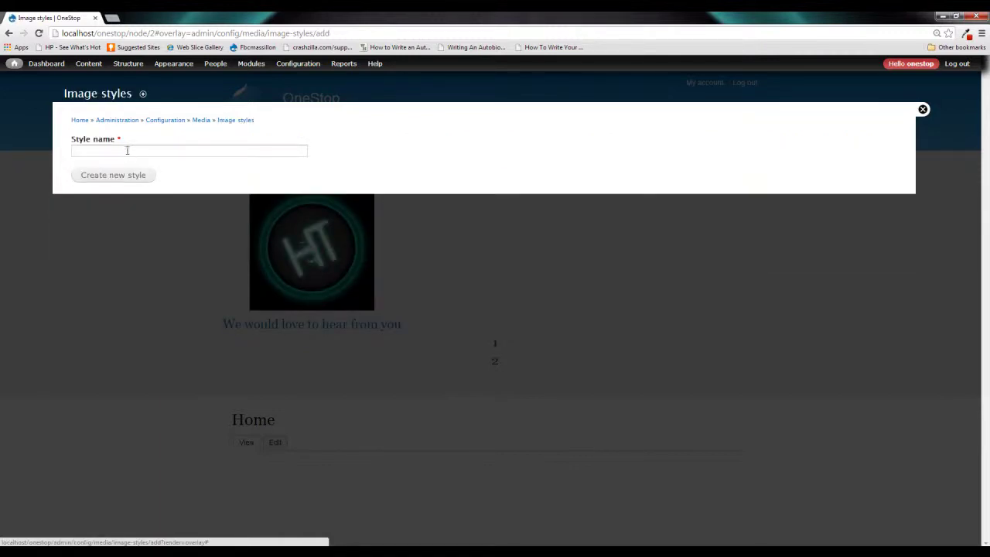
left_click(124, 150)
type("H")
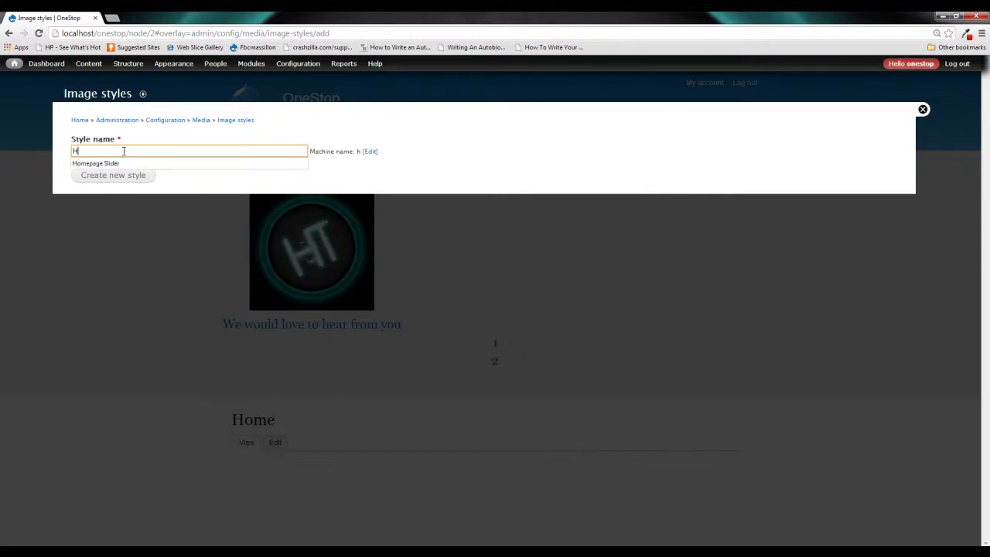
type("ome")
key("Down")
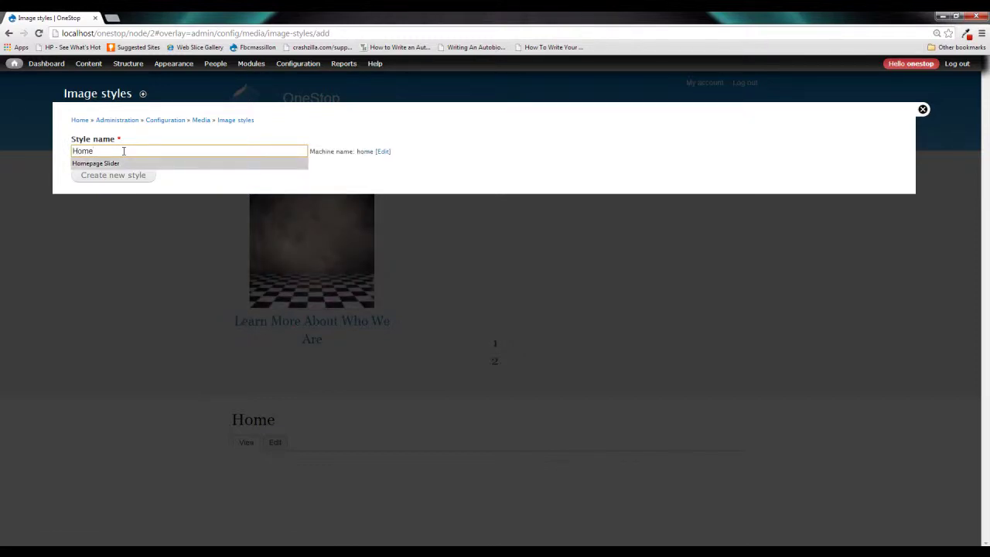
key("Return")
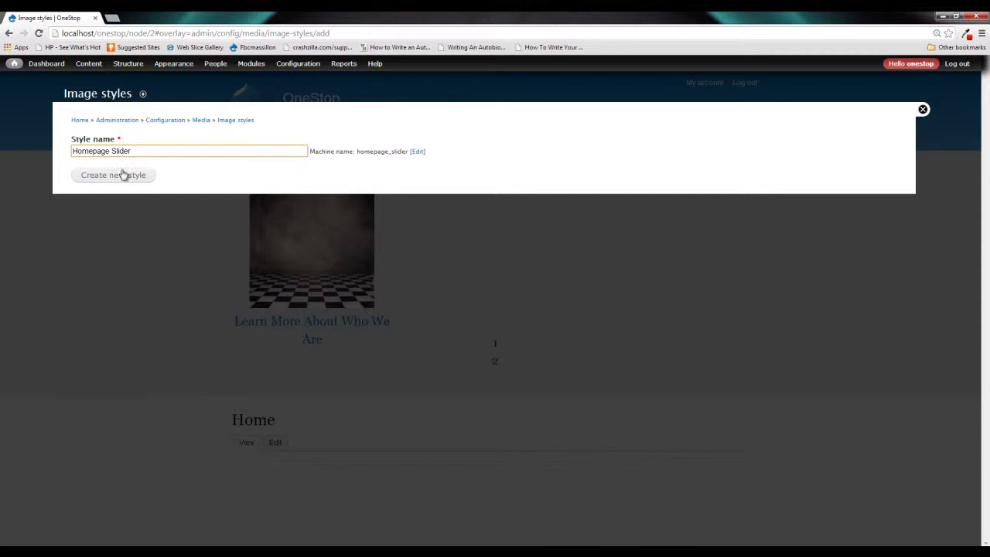
left_click(127, 179)
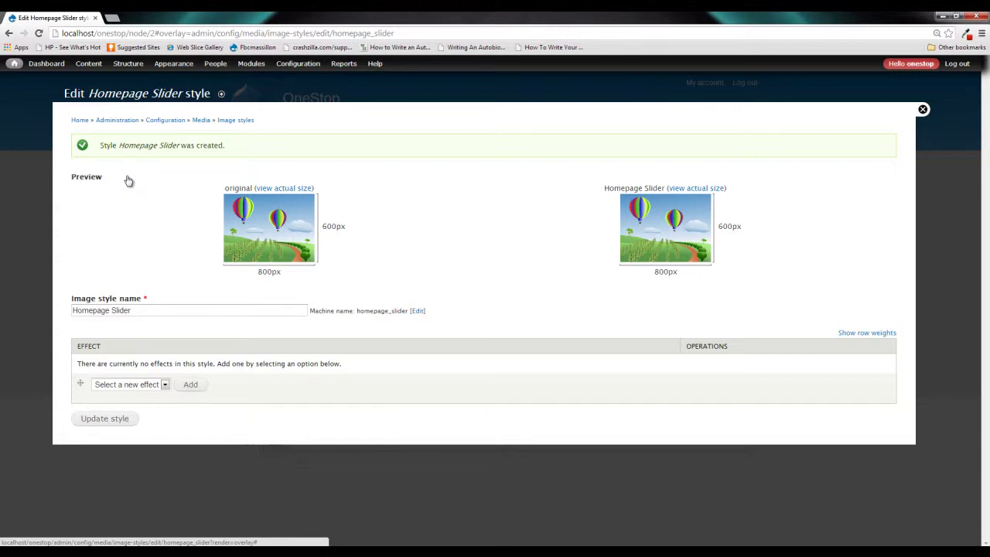
Step: Choose Scale as the new effect for the Homepage Slider style and add it
left_click(164, 384)
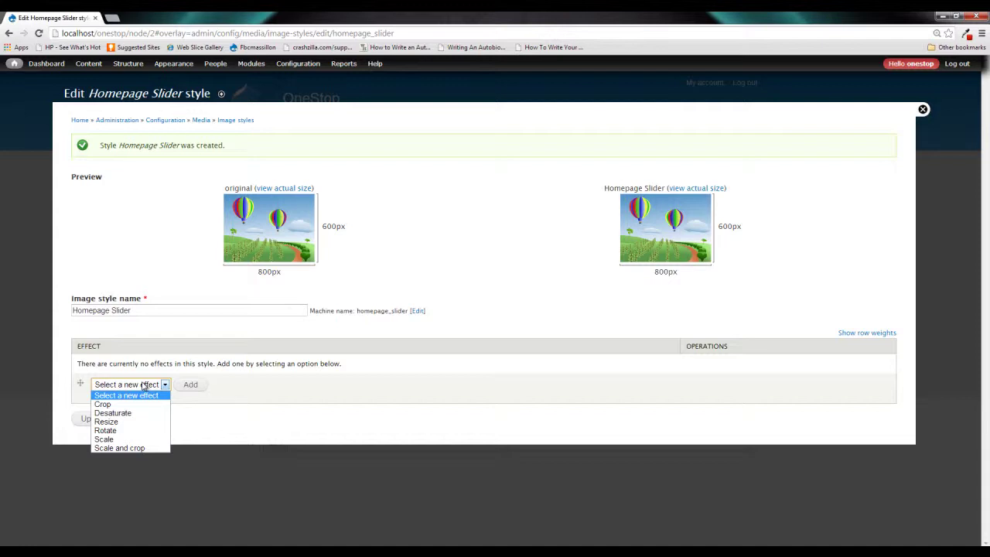
left_click(139, 439)
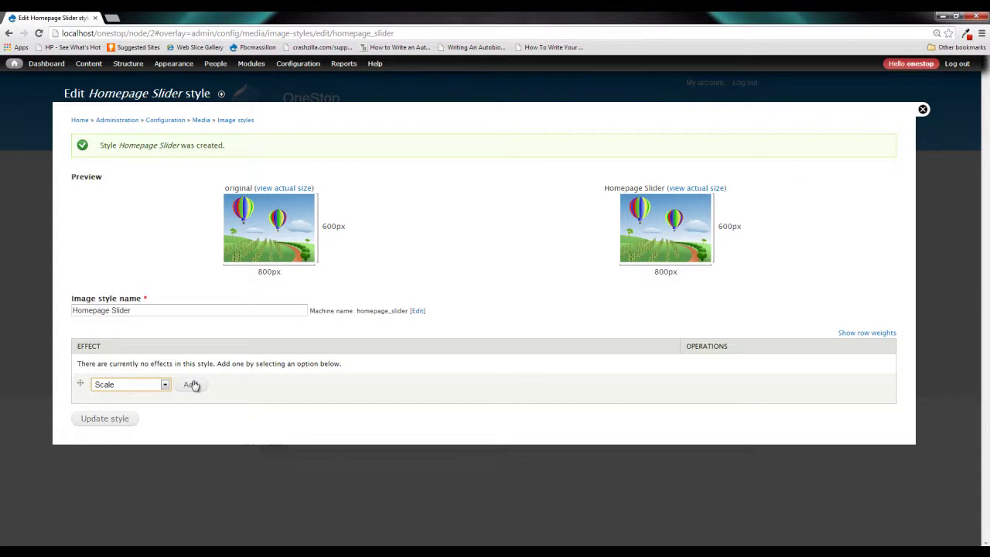
left_click(193, 384)
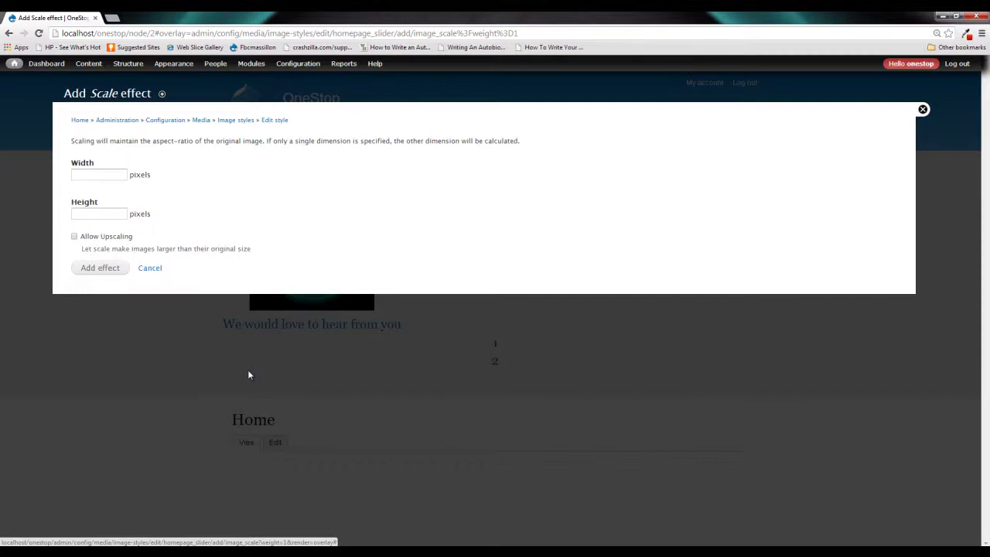
Step: Set the Scale effect to width 960 with empty height and upscaling allowed, then add it
left_click(116, 176)
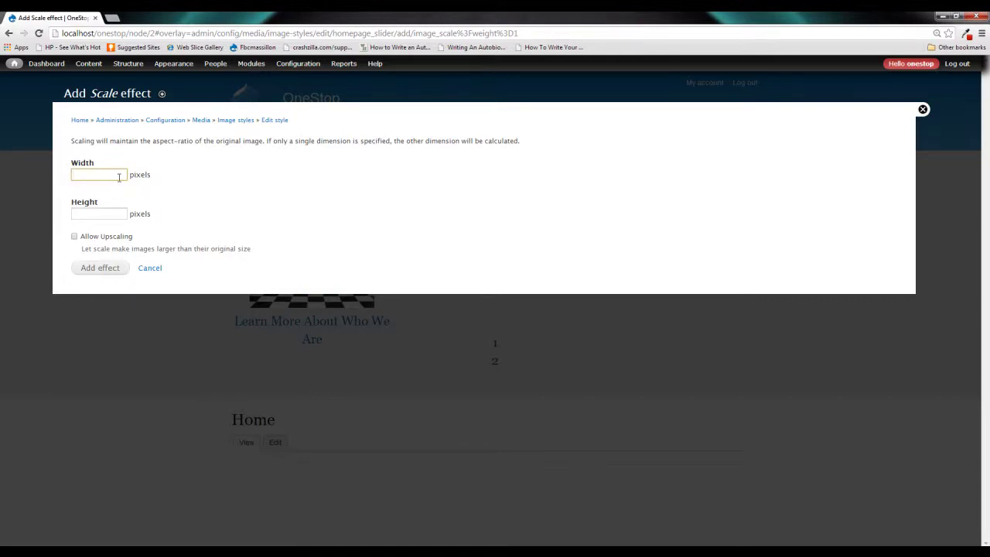
type("960")
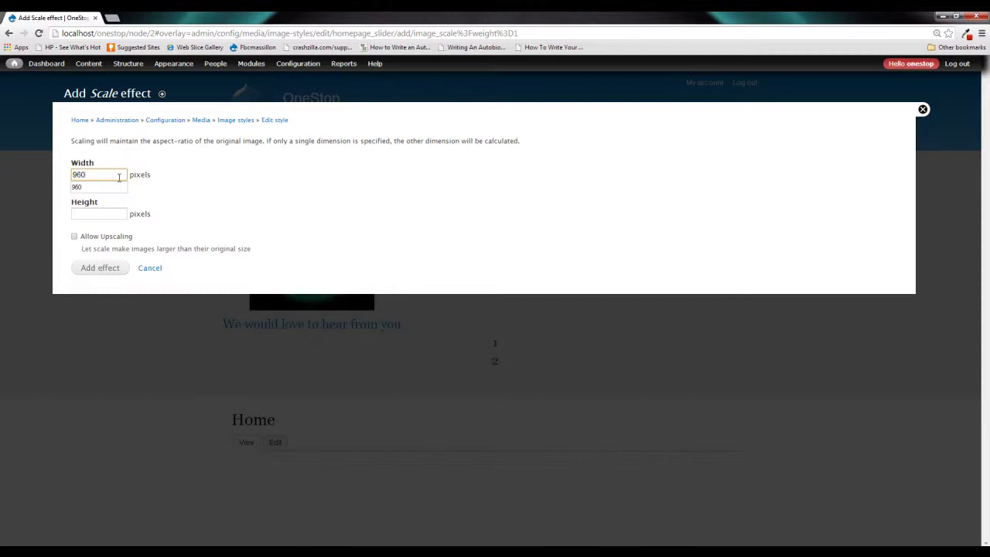
key("Tab")
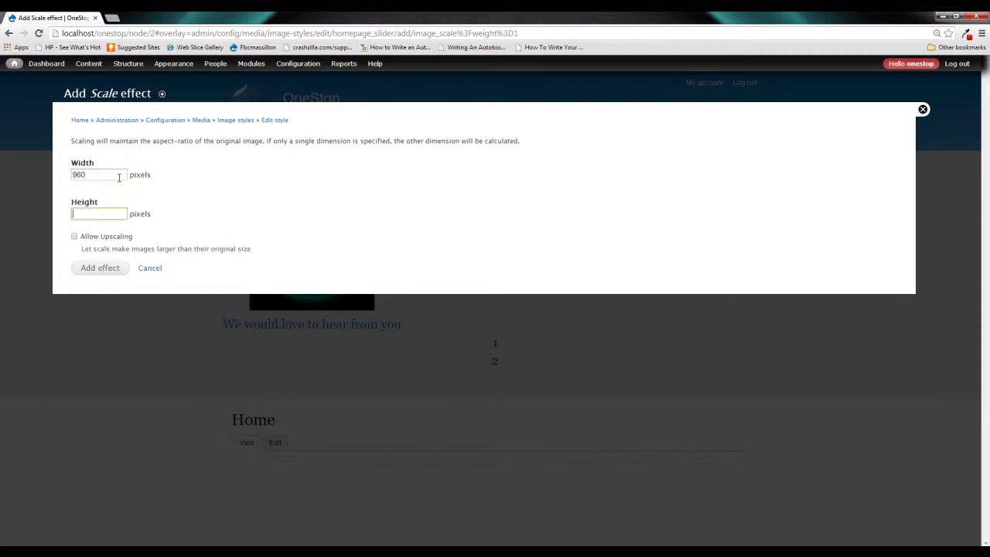
type("400")
left_click(236, 230)
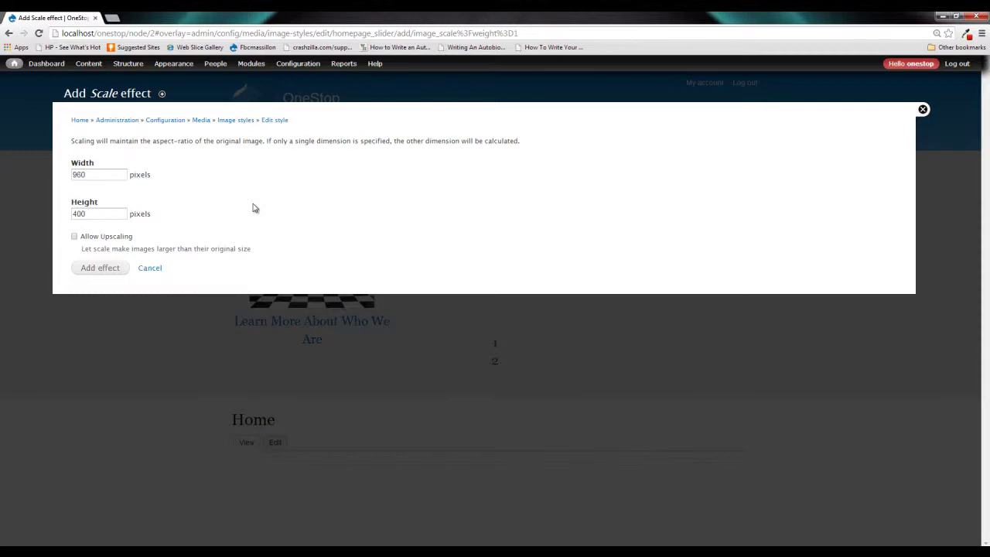
double_click(79, 214)
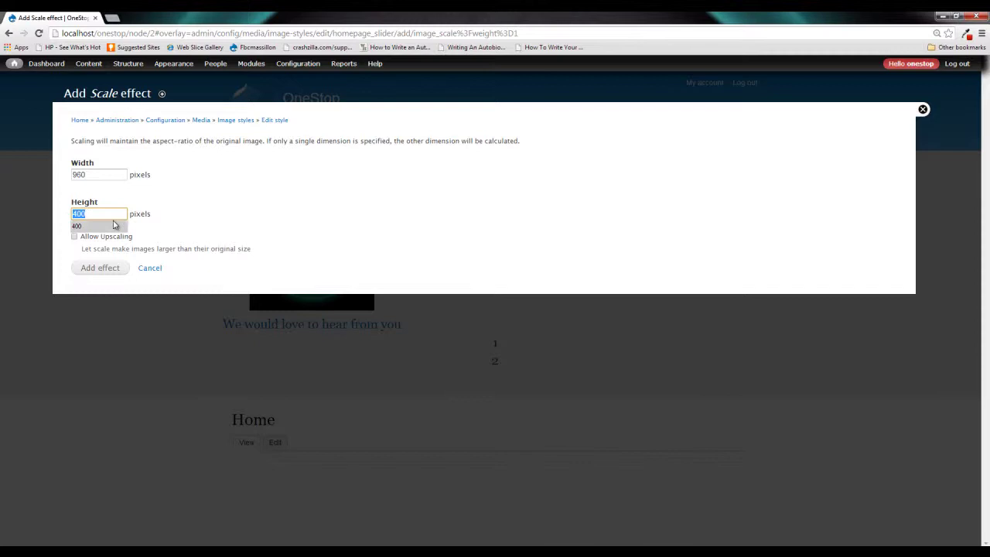
key("BackSpace")
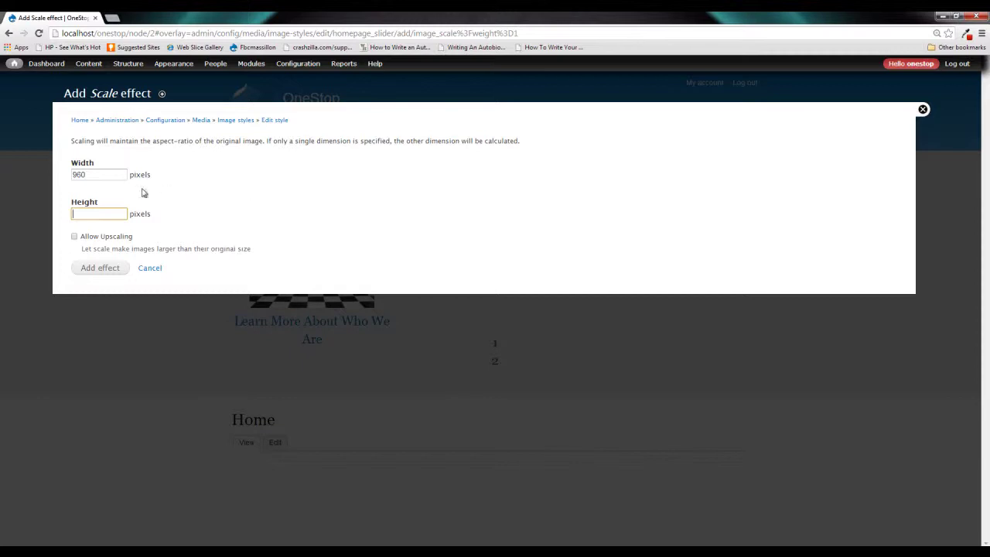
left_click(128, 238)
left_click(98, 269)
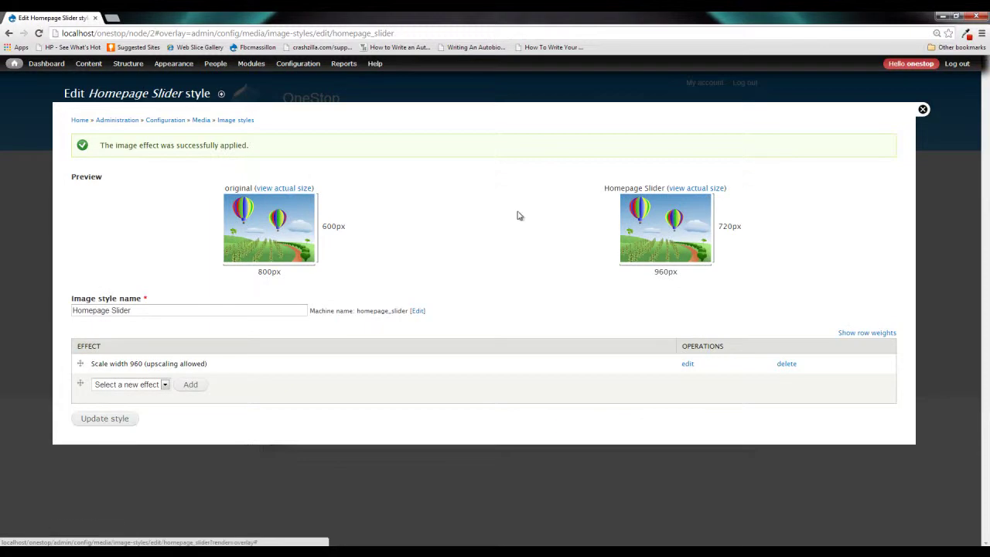
Step: Close the style overlay and open the slideshow's view via its gear menu's Edit view
left_click(923, 110)
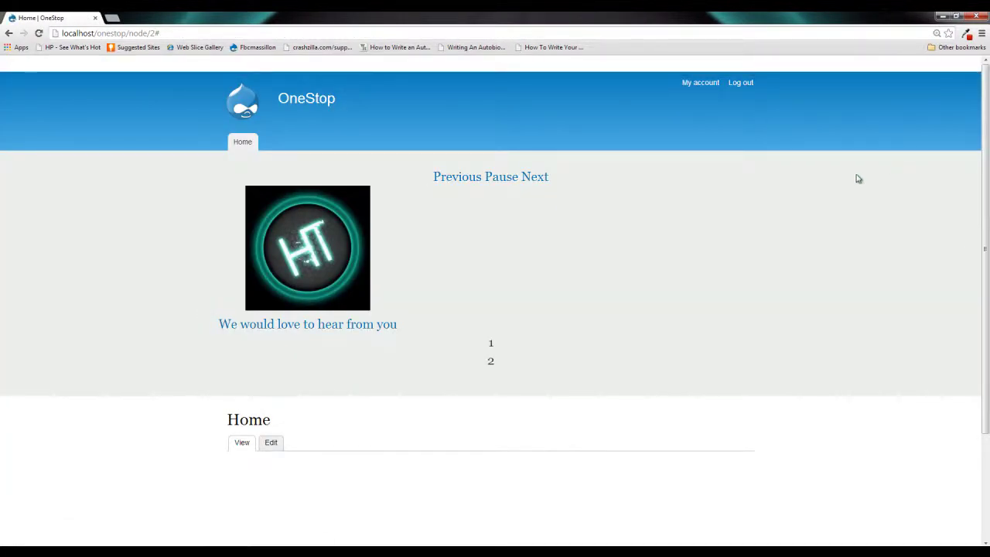
left_click(750, 178)
left_click(738, 188)
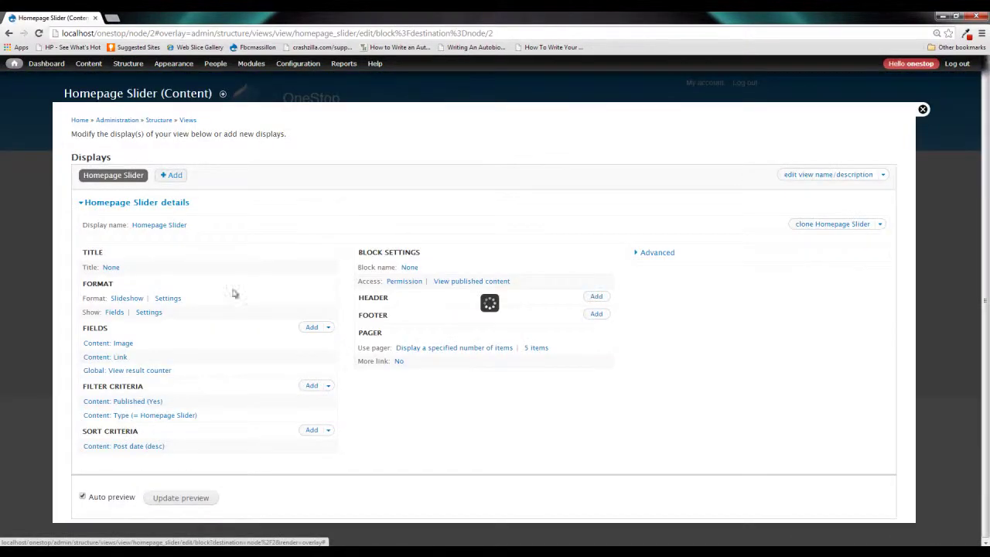
Step: Set the Content: Image field's image style to Homepage Slider, apply, and save the view
left_click(129, 344)
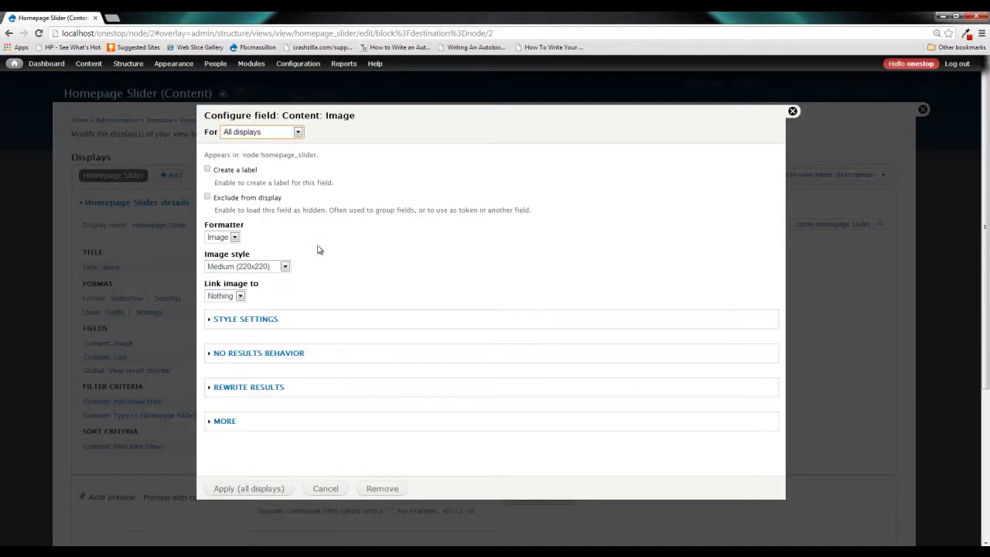
left_click(276, 268)
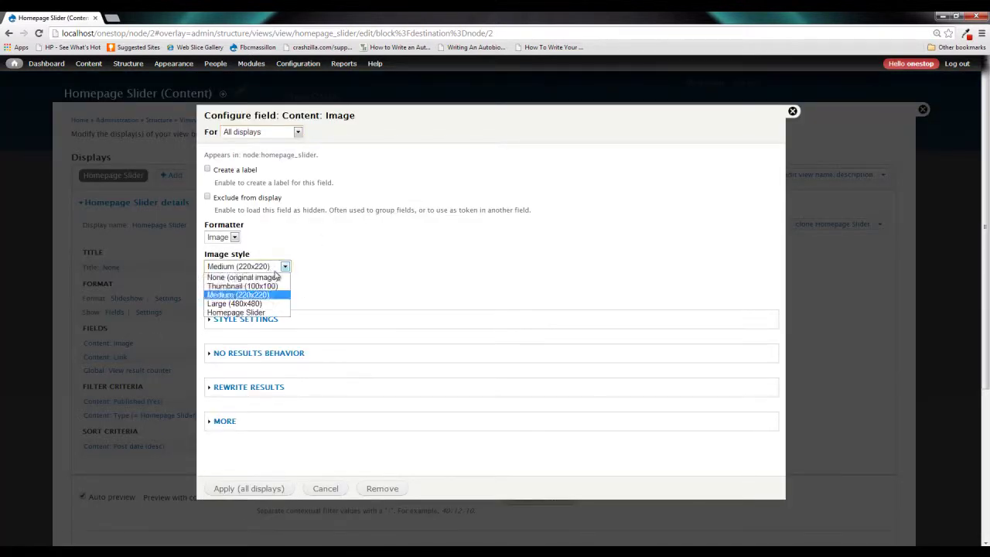
left_click(270, 313)
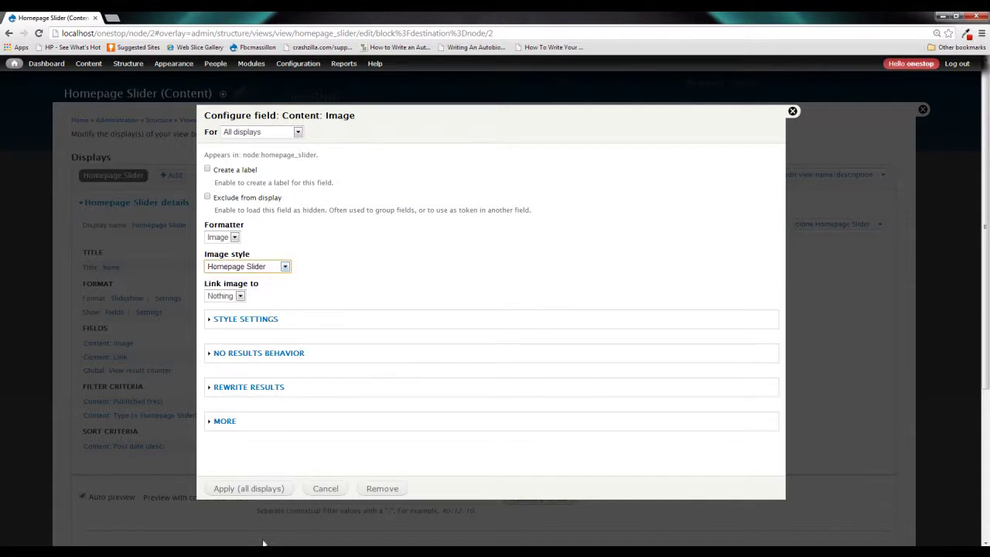
left_click(255, 495)
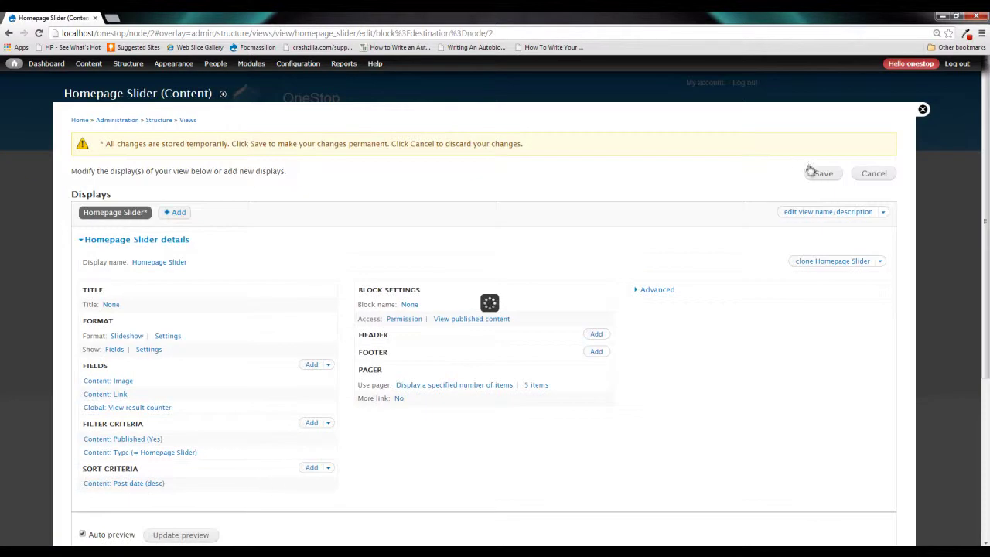
left_click(816, 175)
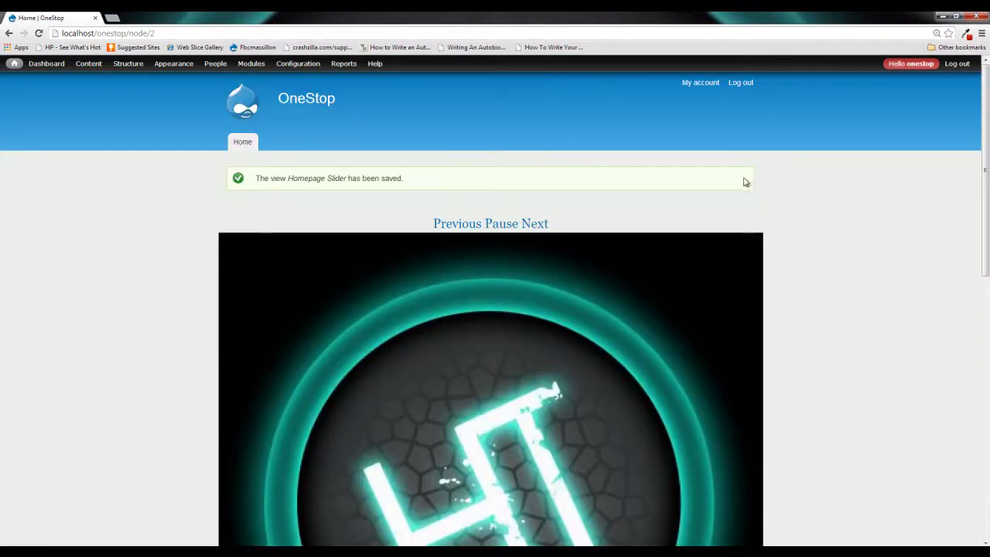
Step: Flip between slideshow slides 1 and 2, then reload the home page
scroll(642, 194, "down", 2)
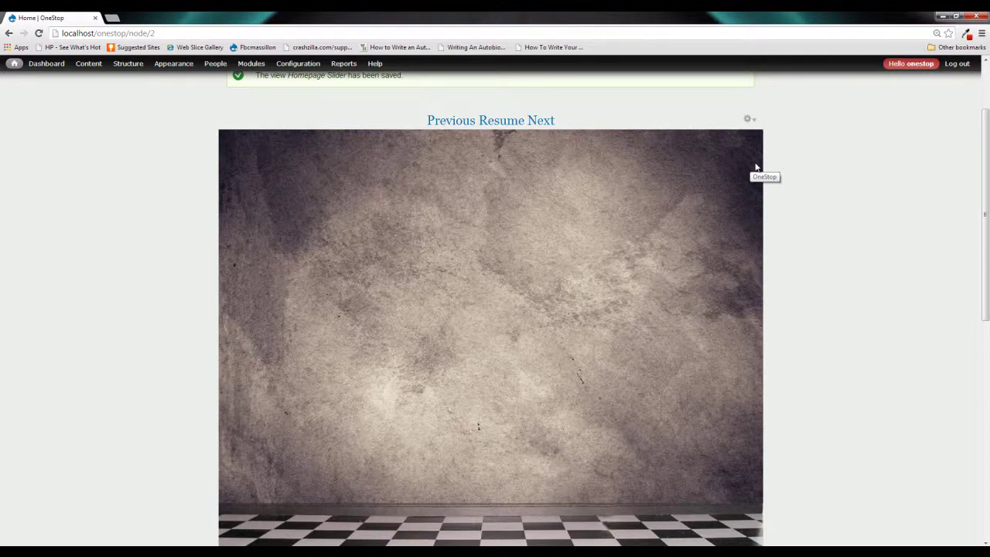
scroll(696, 167, "down", 2)
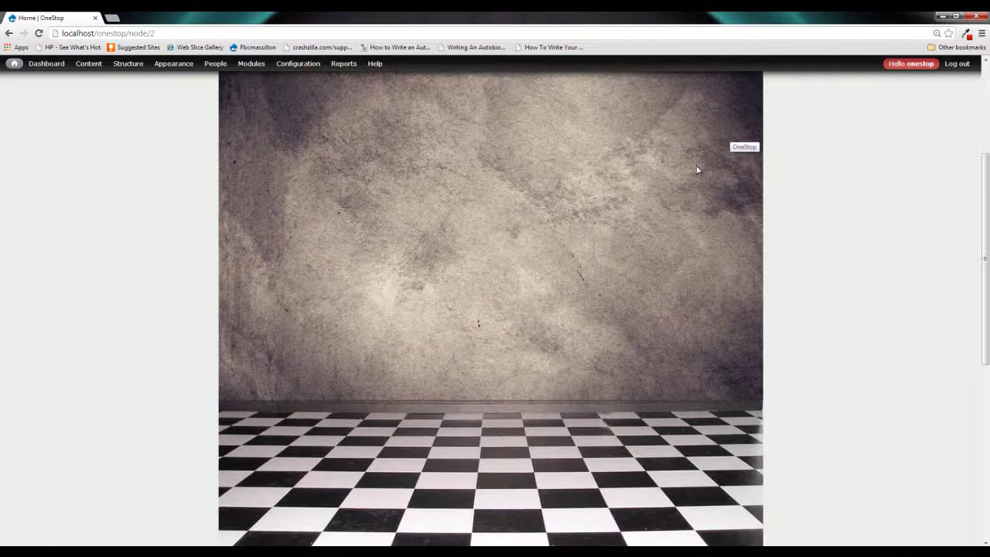
scroll(696, 170, "down", 2)
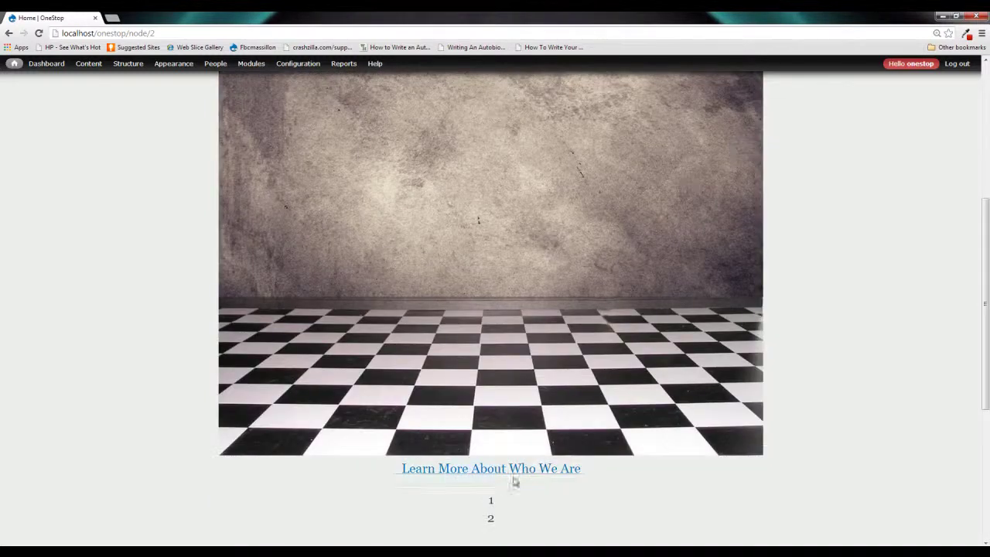
left_click(490, 518)
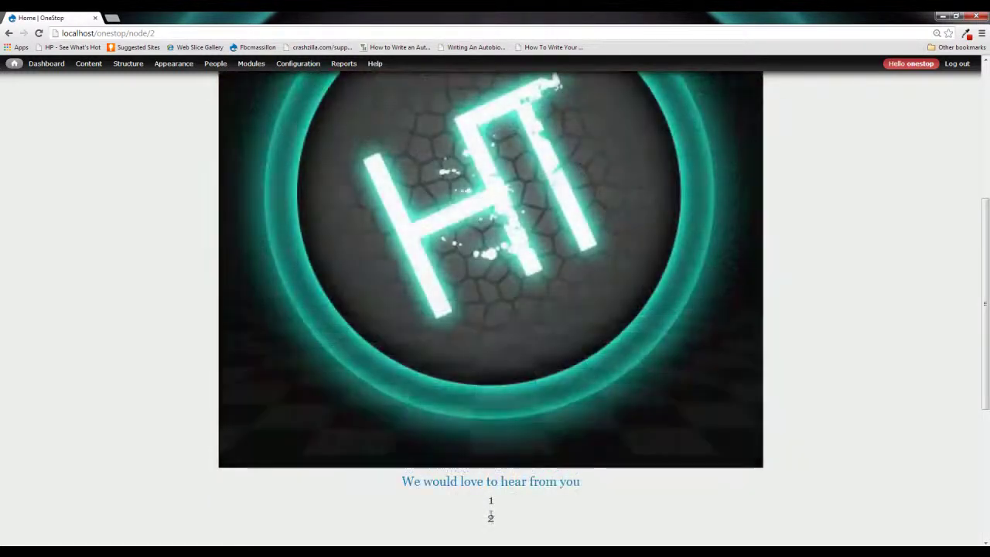
left_click(490, 501)
left_click(490, 516)
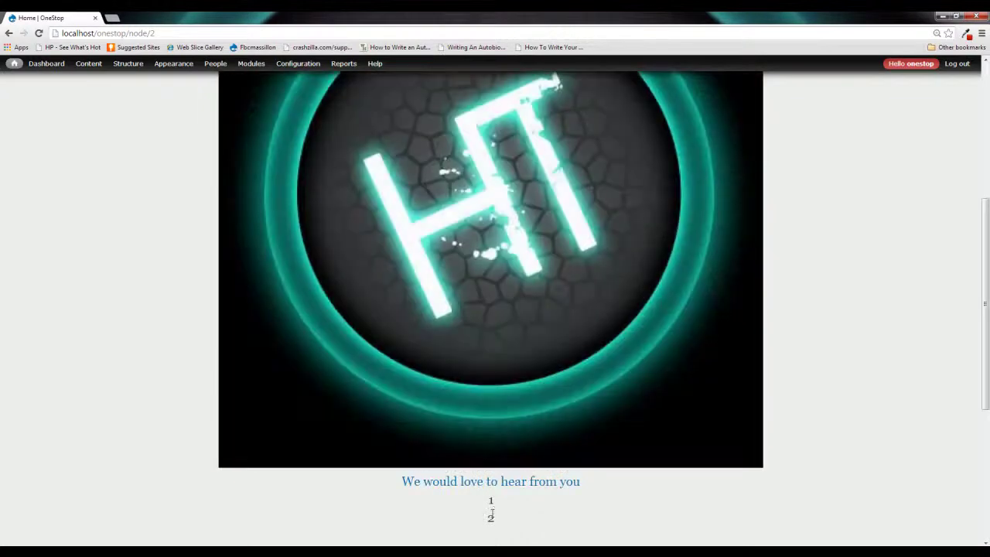
left_click(490, 501)
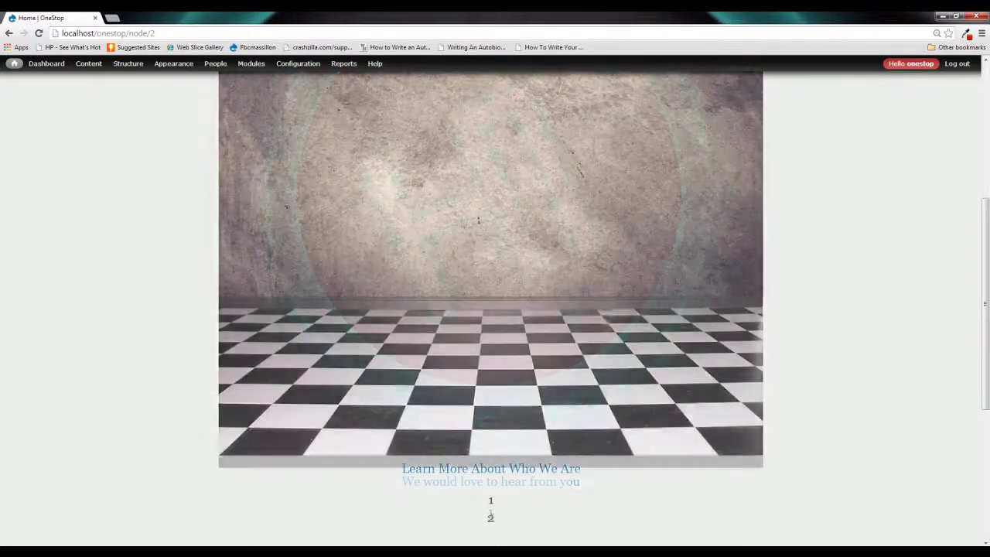
left_click(490, 517)
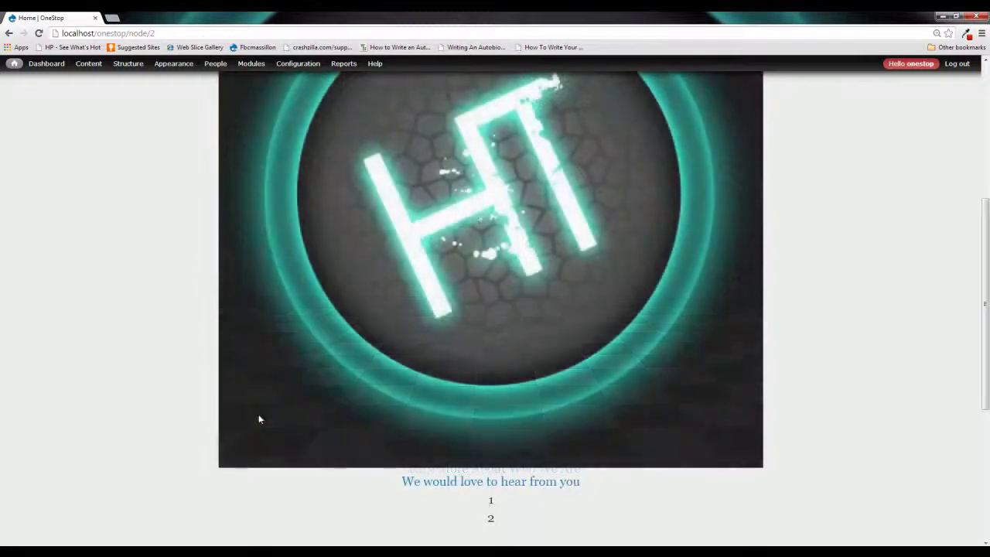
left_click(260, 417)
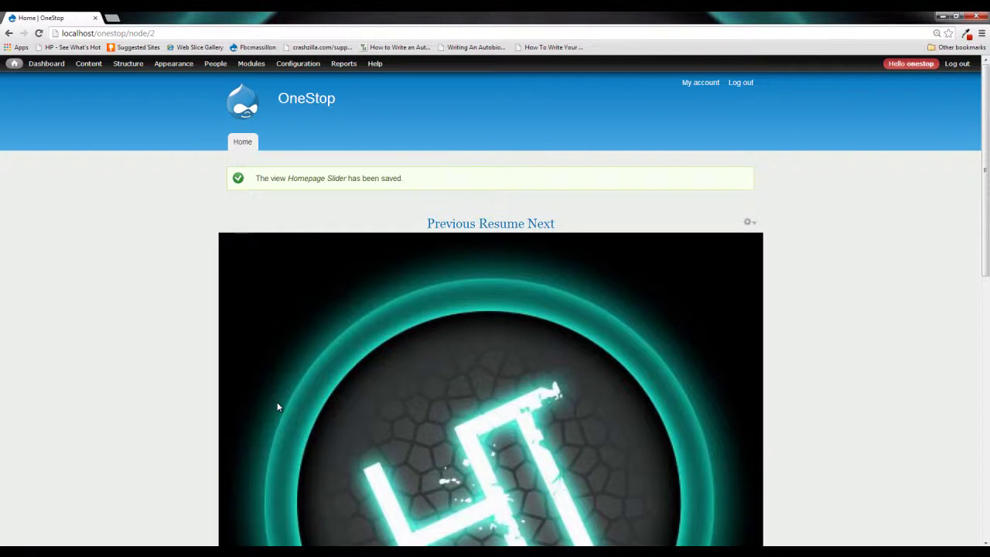
Step: Edit the Homepage Slider style from Image styles and add a Crop effect
mouse_move(298, 64)
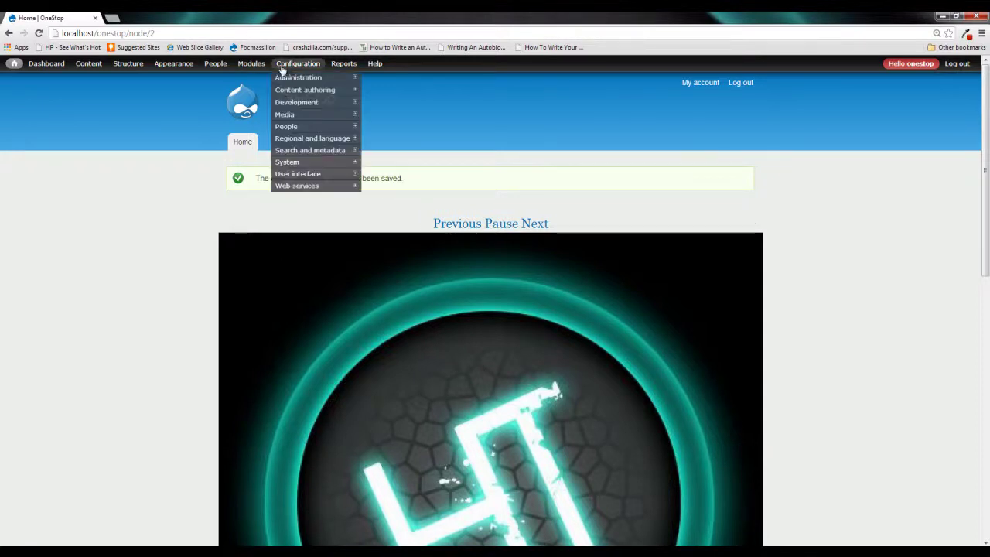
mouse_move(296, 107)
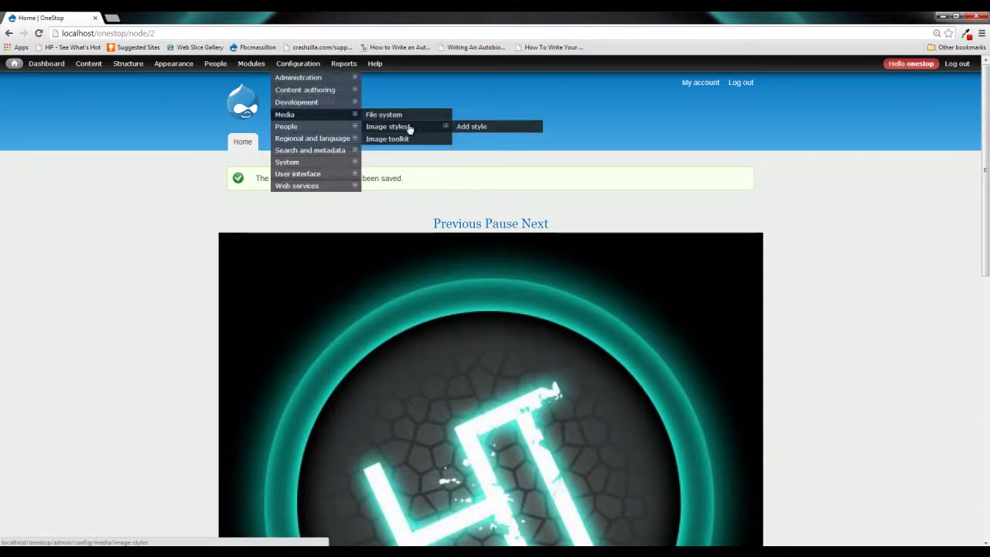
left_click(408, 128)
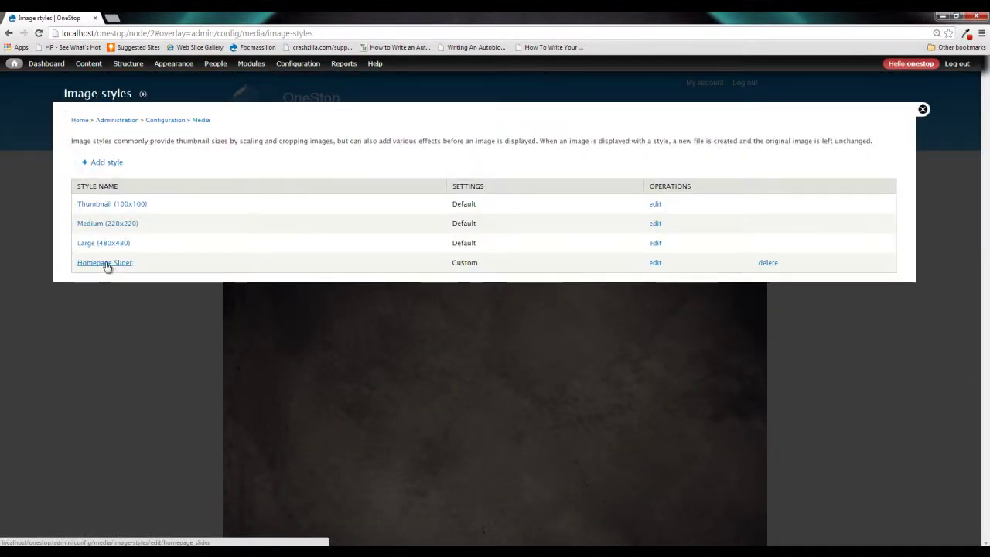
left_click(106, 263)
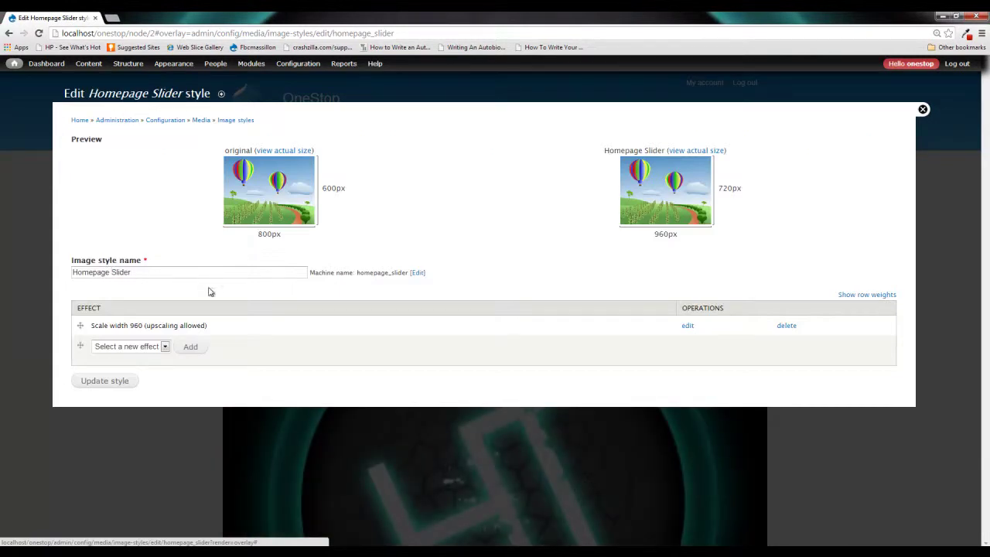
left_click(163, 348)
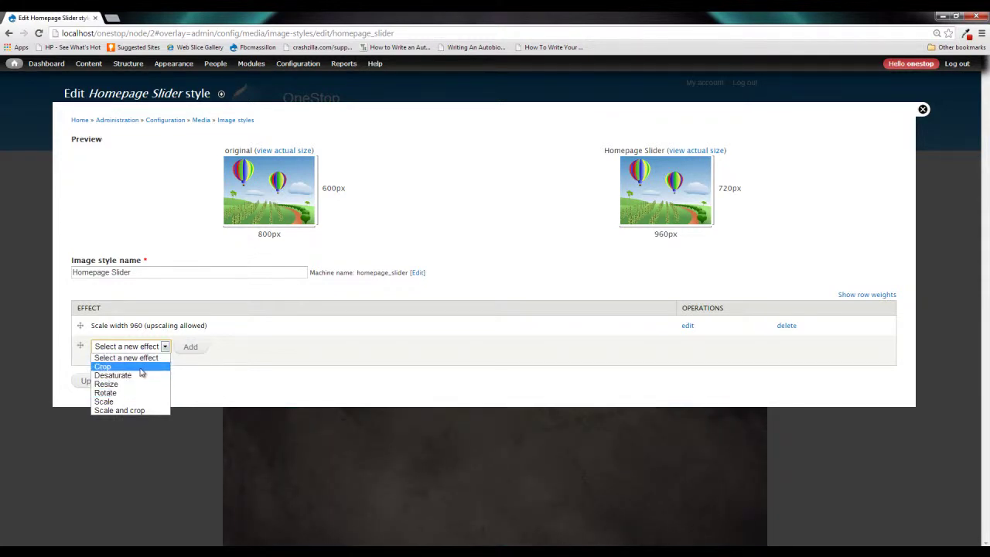
left_click(142, 368)
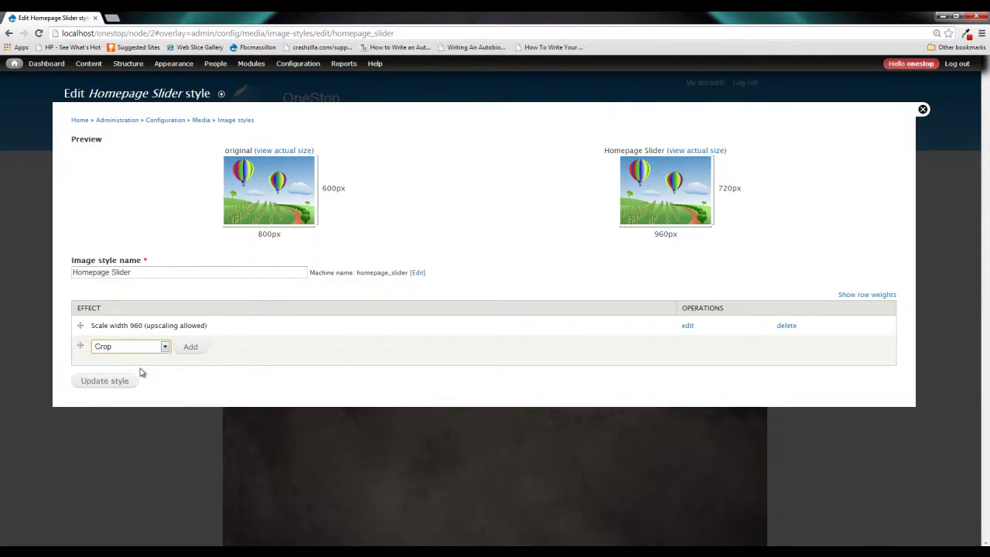
left_click(189, 349)
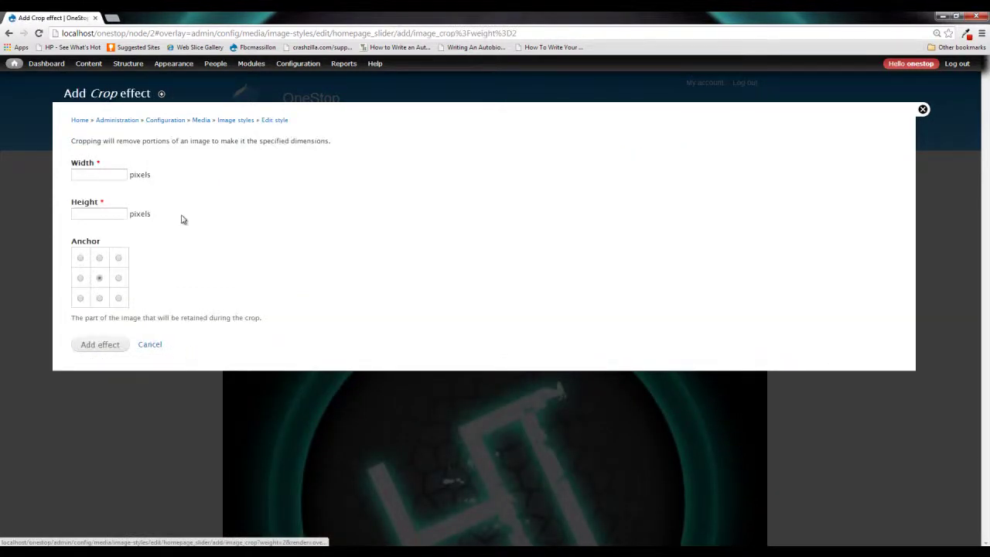
Step: Set the crop to width 960 and height 400 with a Center anchor, and add it
left_click(108, 177)
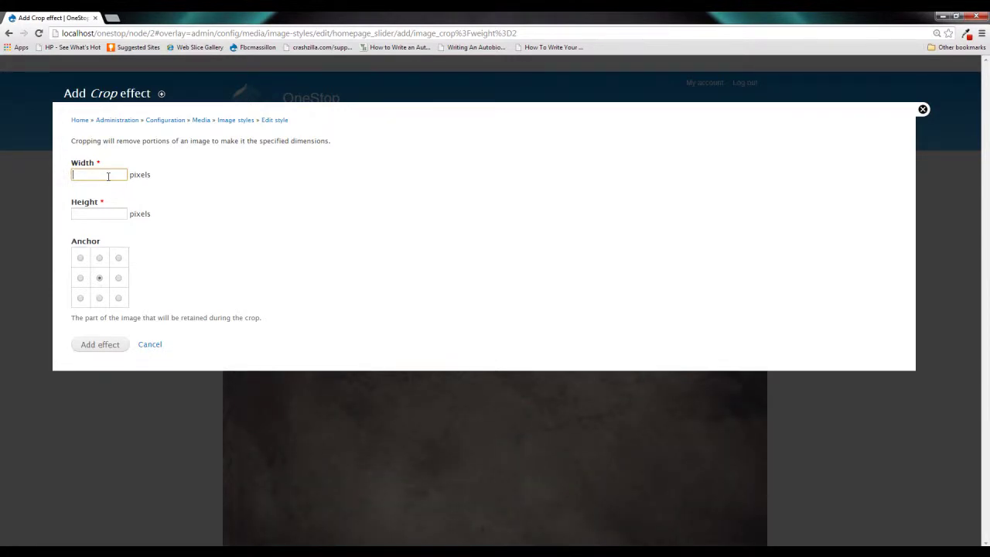
type("960")
left_click(93, 219)
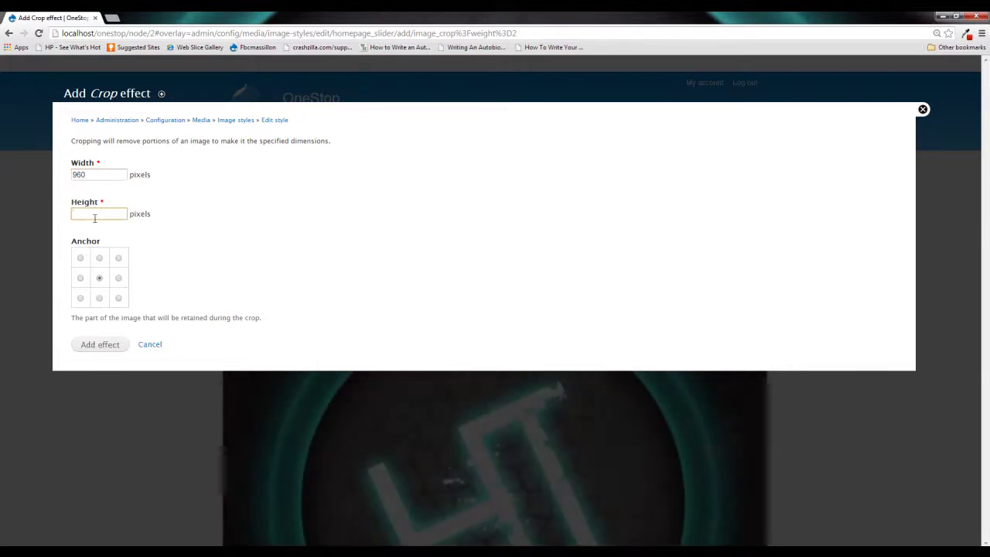
type("400")
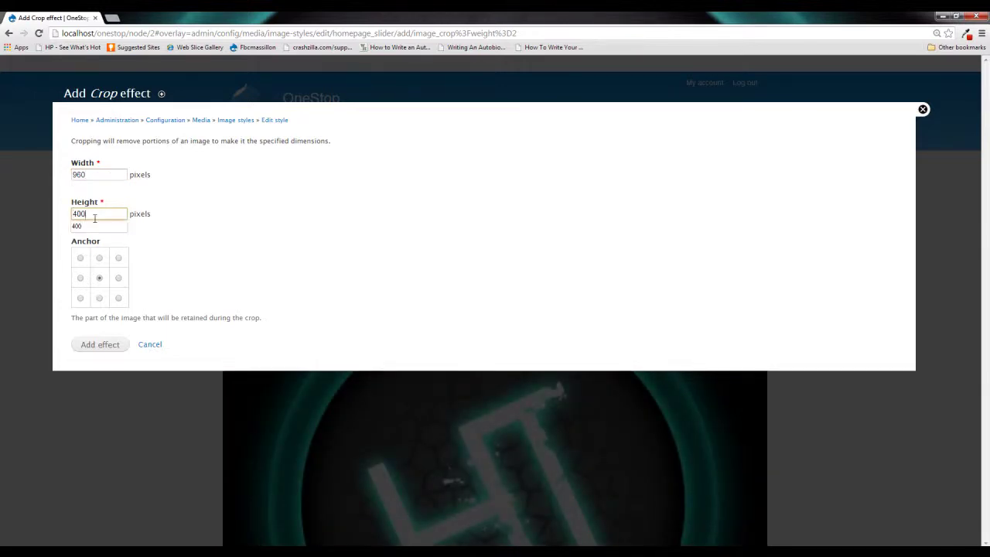
left_click(191, 246)
left_click(81, 259)
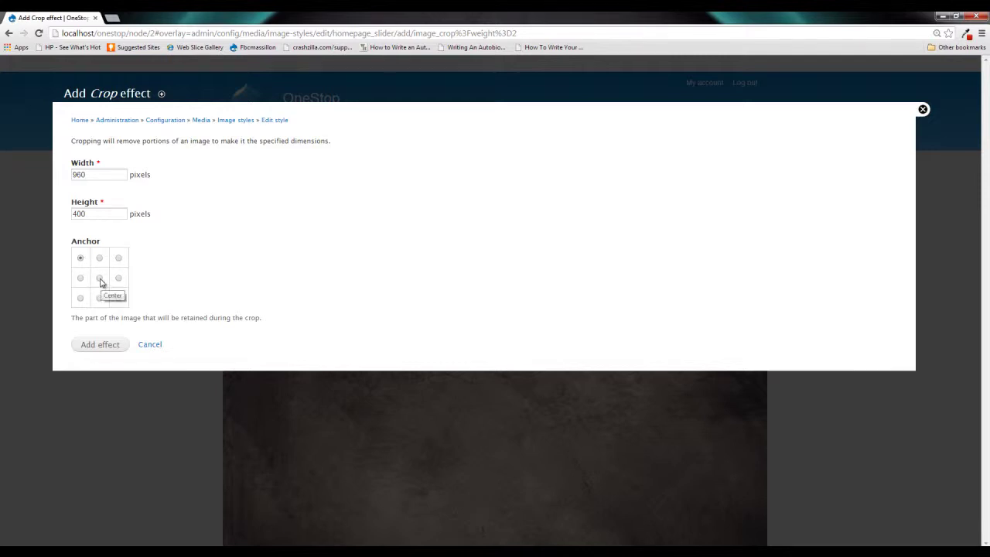
left_click(100, 279)
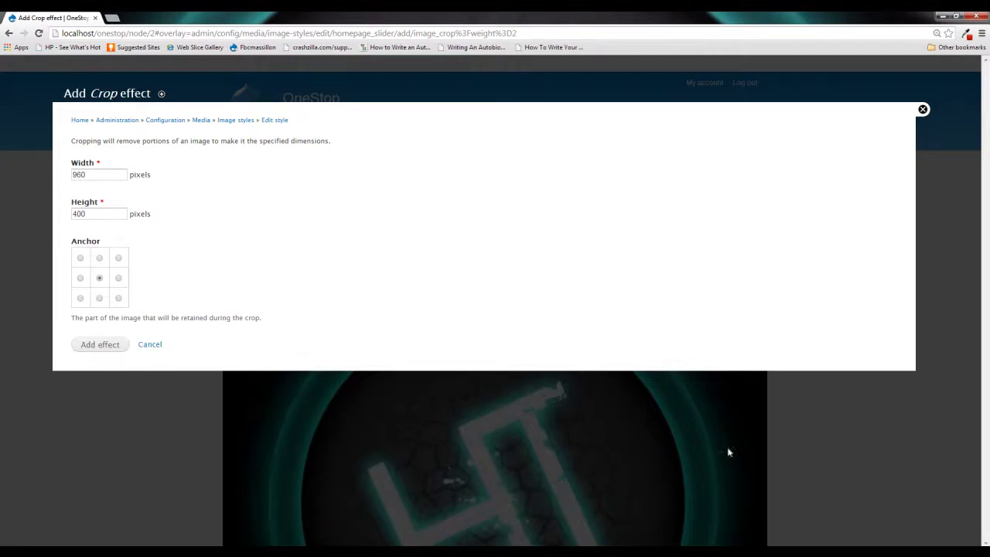
left_click(103, 352)
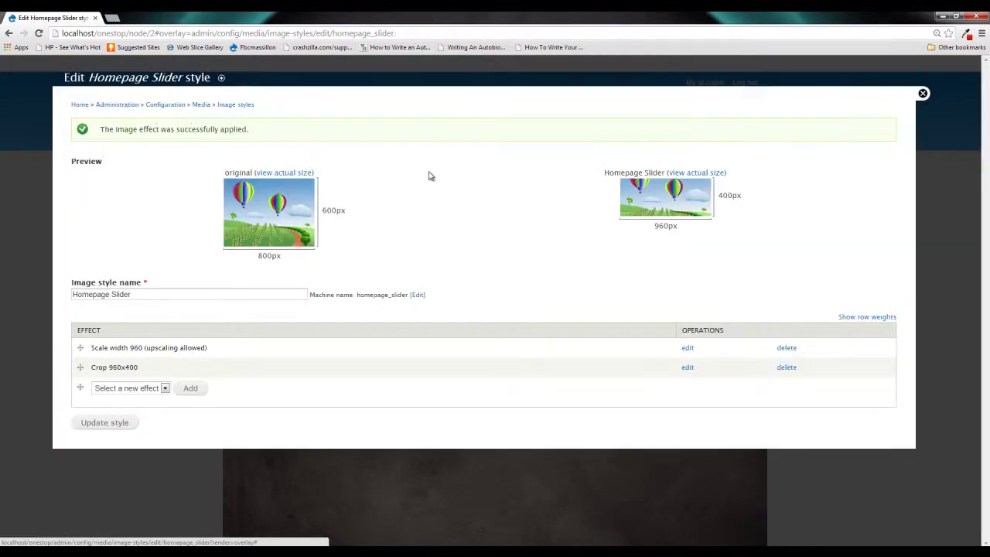
Step: Close the Edit Homepage Slider style overlay to return to the home page slideshow
left_click(922, 94)
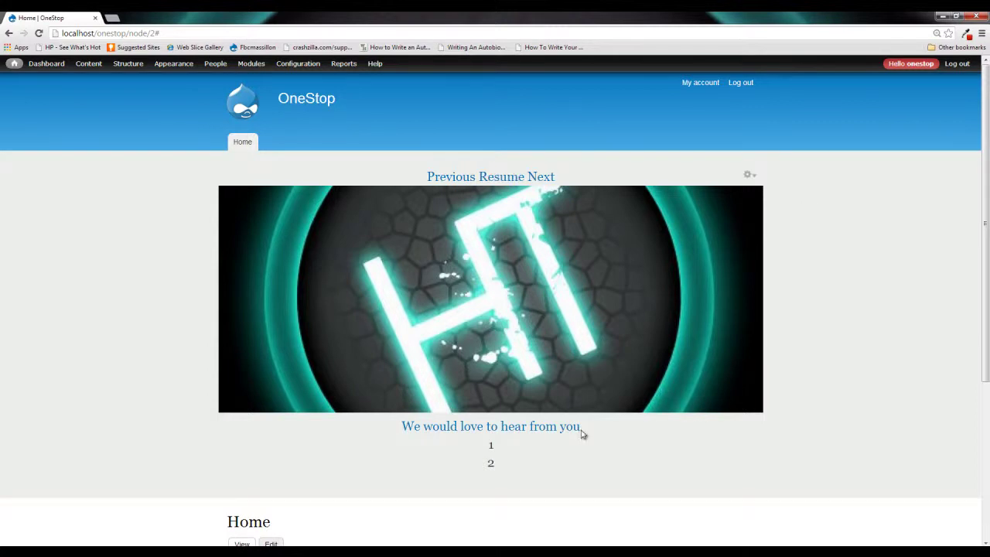
left_click(535, 180)
left_click(535, 179)
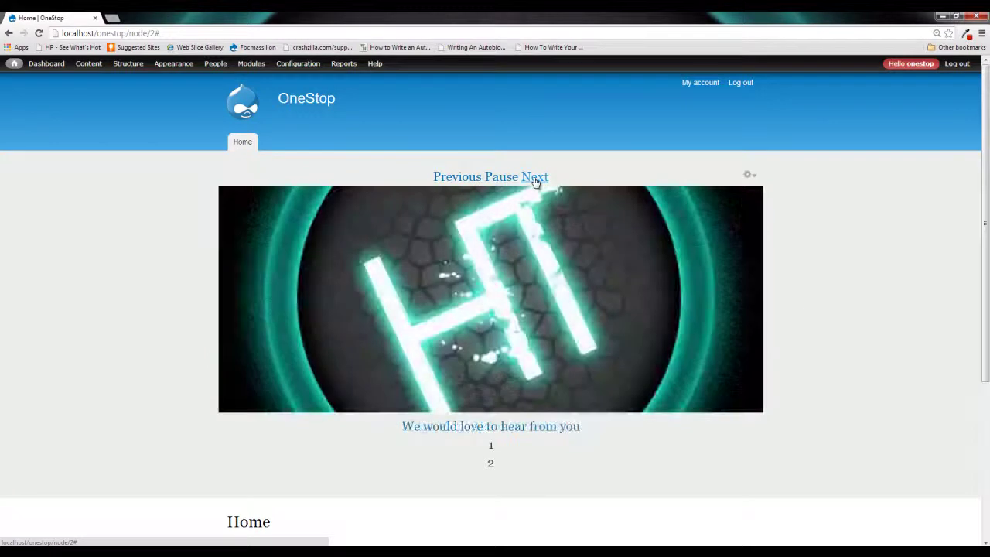
left_click(535, 180)
left_click(535, 179)
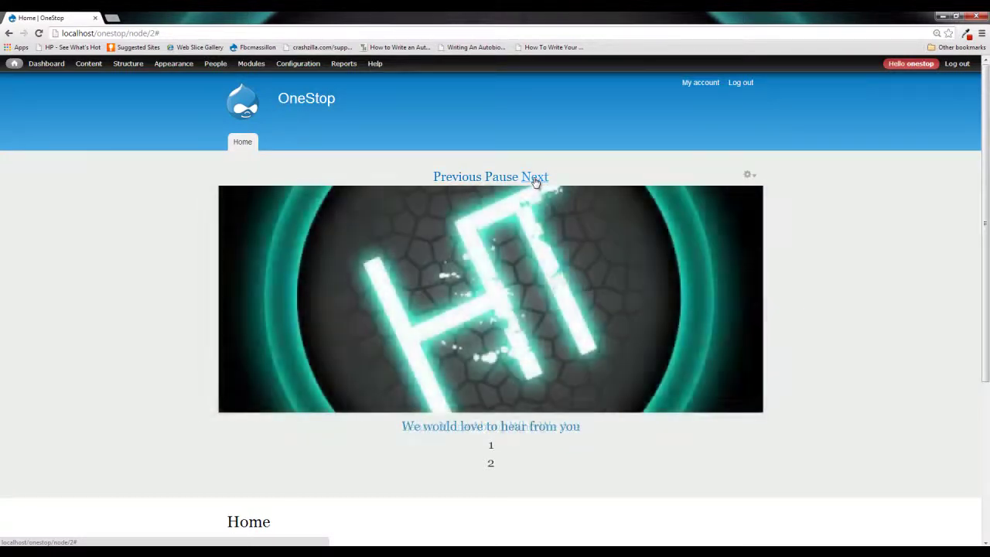
left_click(535, 179)
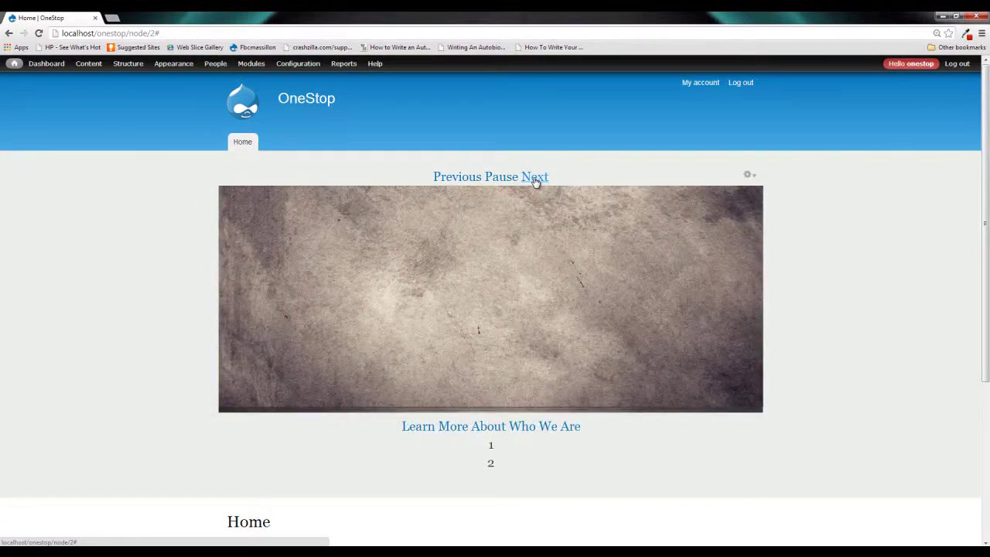
left_click(535, 180)
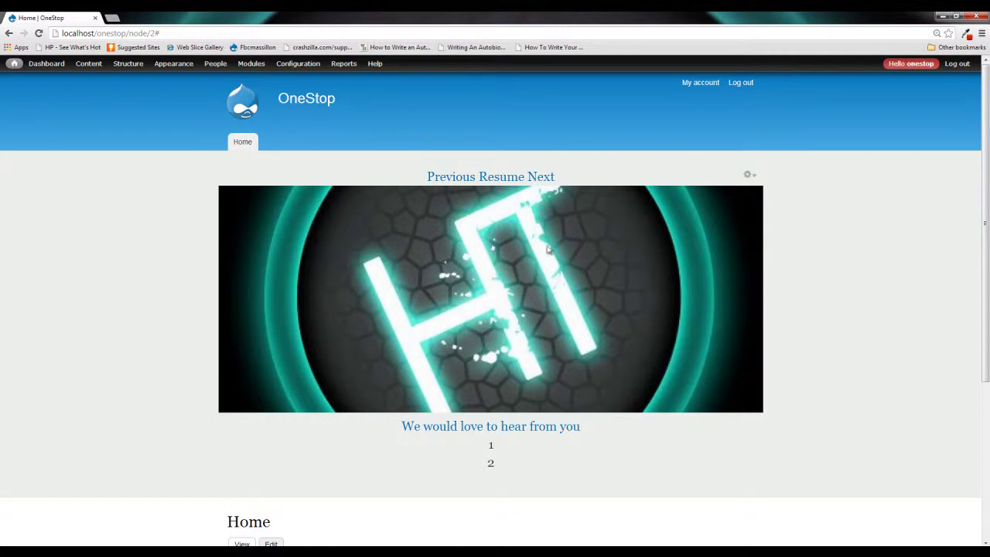
left_click(463, 178)
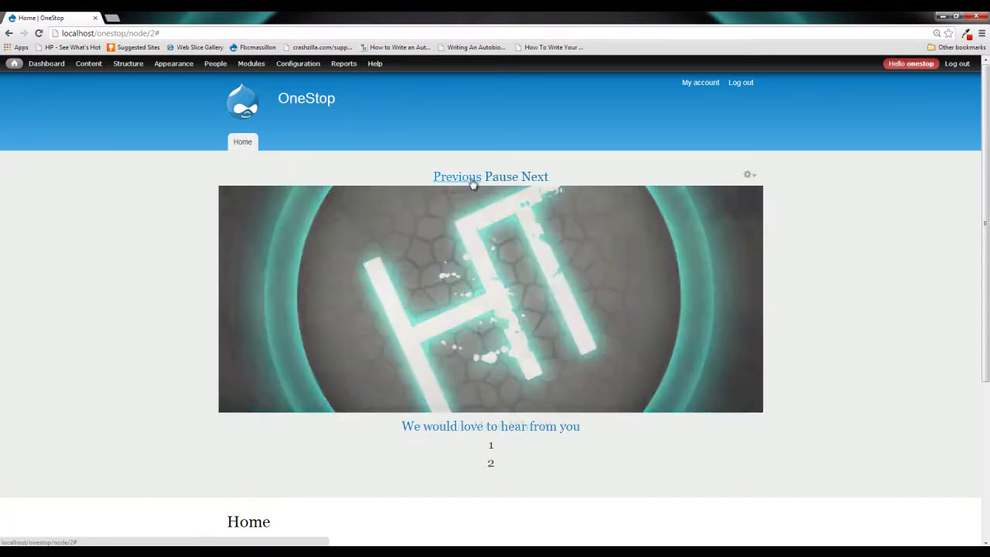
left_click(500, 177)
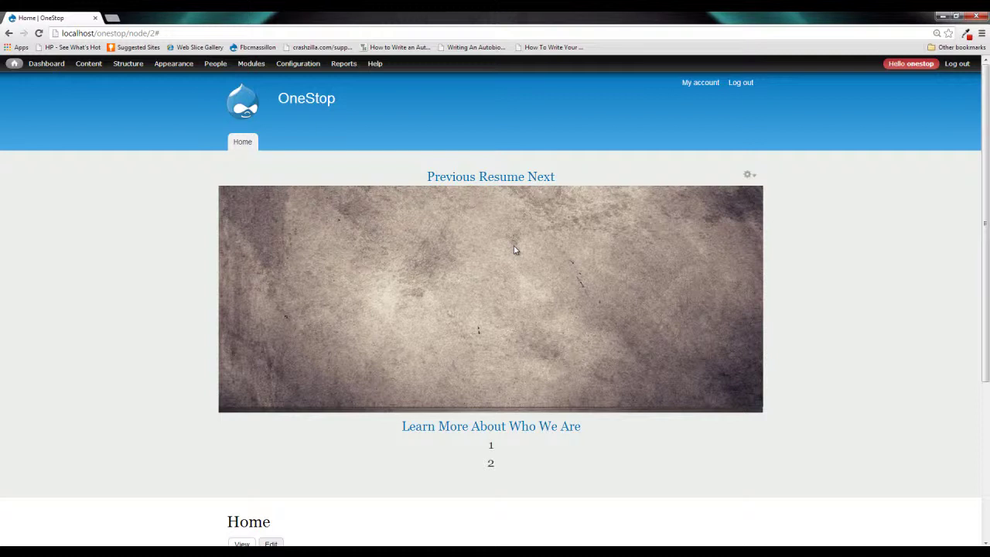
left_click(528, 179)
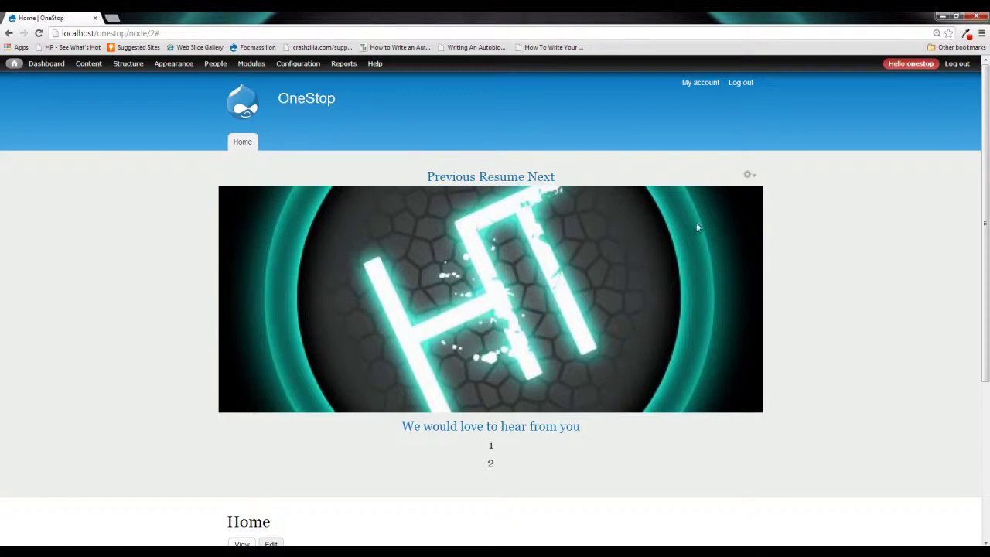
left_click(541, 178)
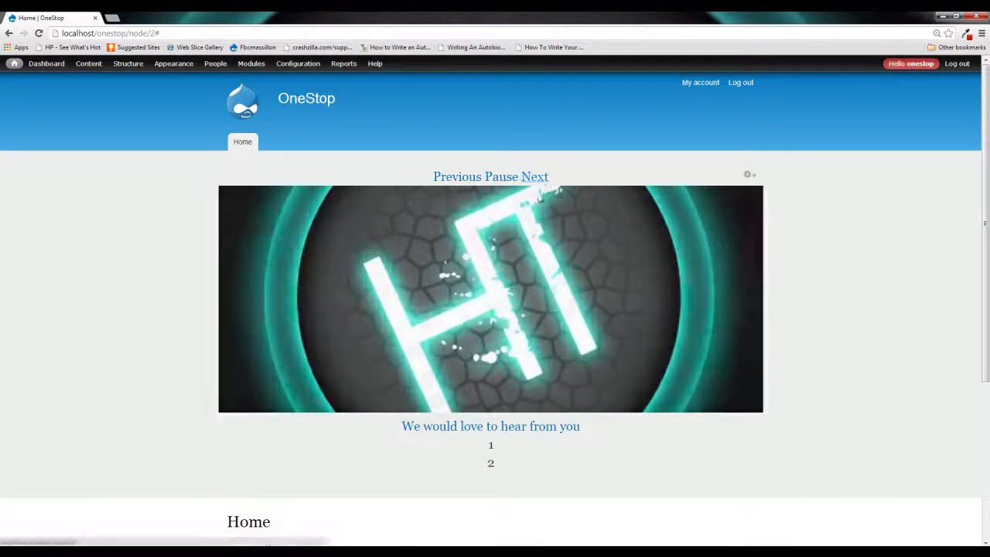